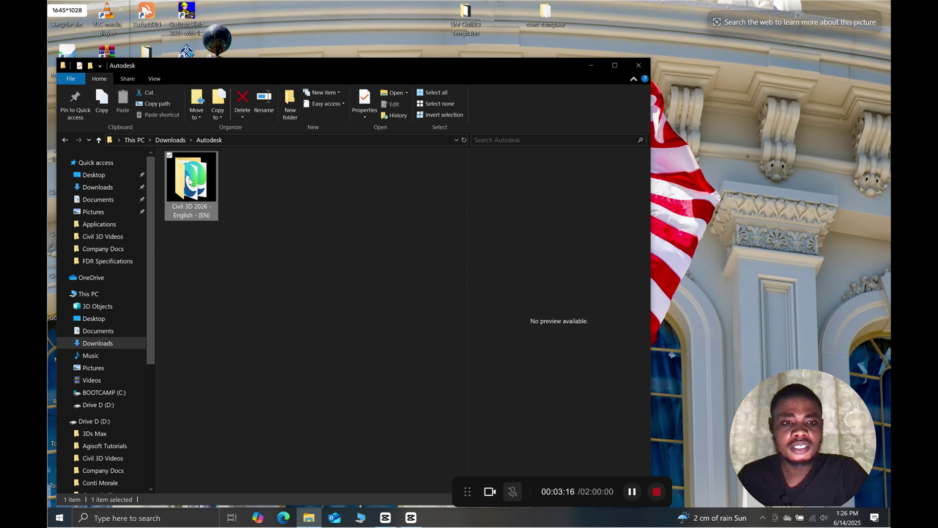
# Open the "Civil 3D 2026 - English - (EN)" folder and run Setup.exe to start the installer
pyautogui.doubleClick(190, 179)
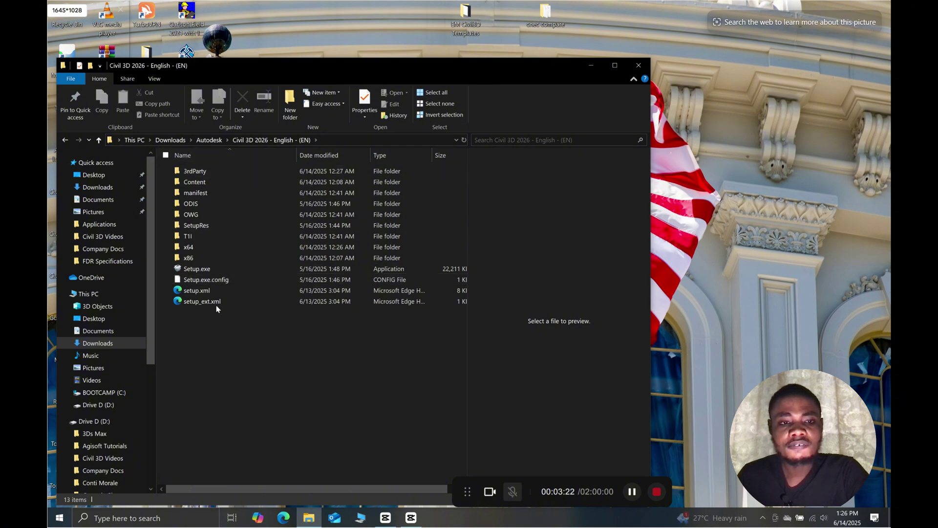
pyautogui.click(206, 272)
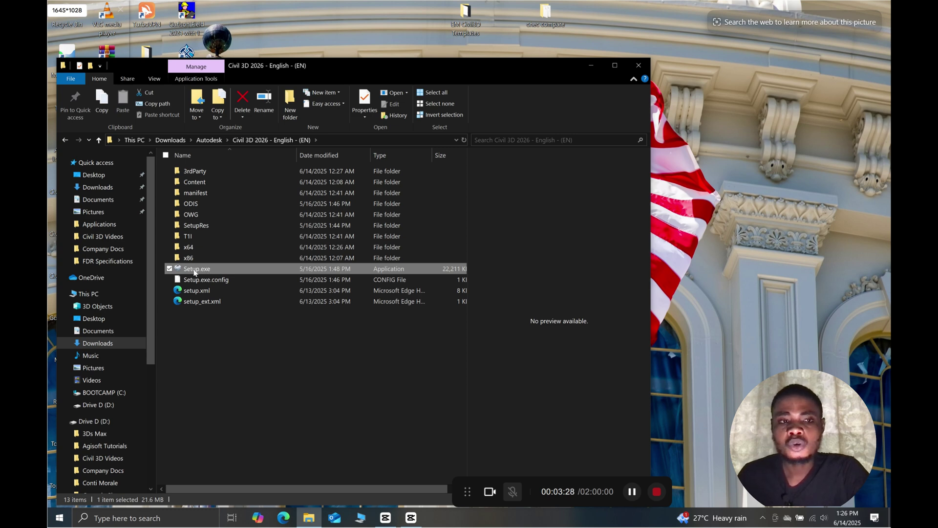
pyautogui.doubleClick(198, 270)
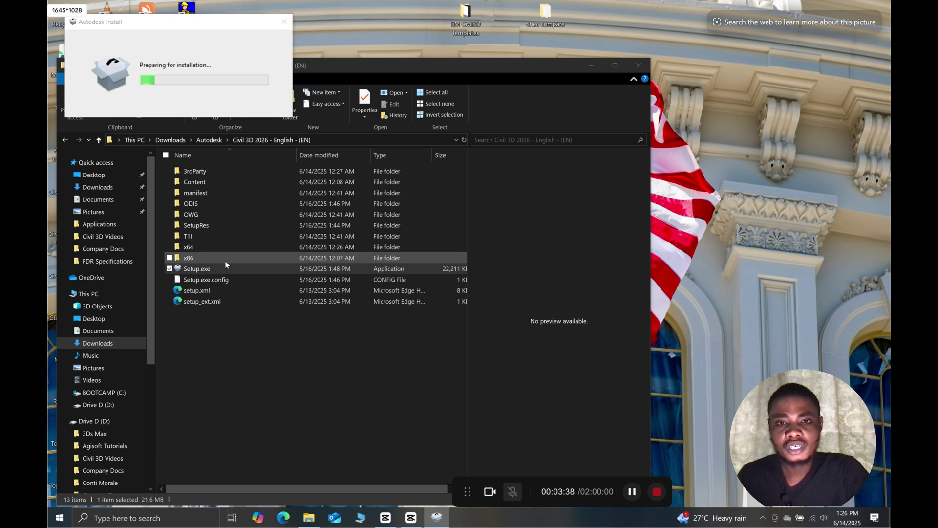
pyautogui.moveTo(205, 22); pyautogui.dragTo(314, 116)
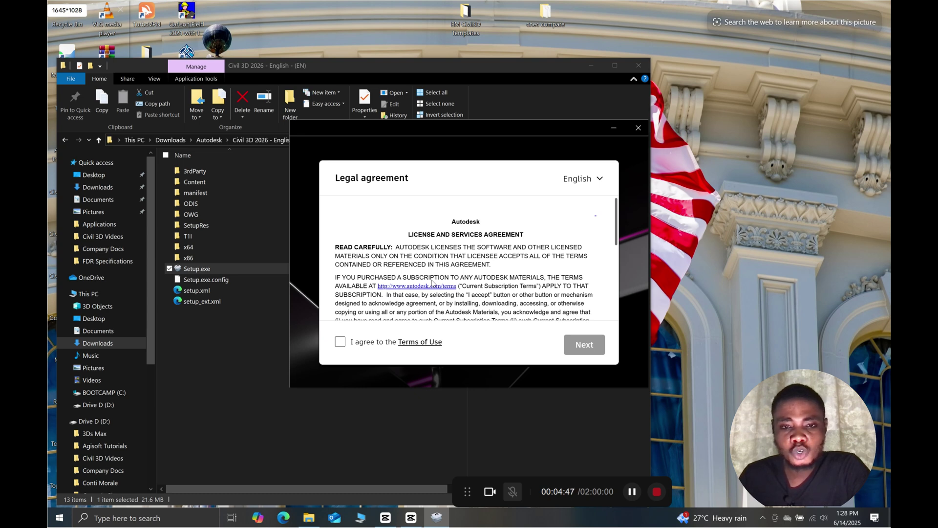
# Agree to the Autodesk Terms of Use in the legal agreement and continue to the install location
pyautogui.scroll(-1, 482, 254)
pyautogui.scroll(1, 501, 250)
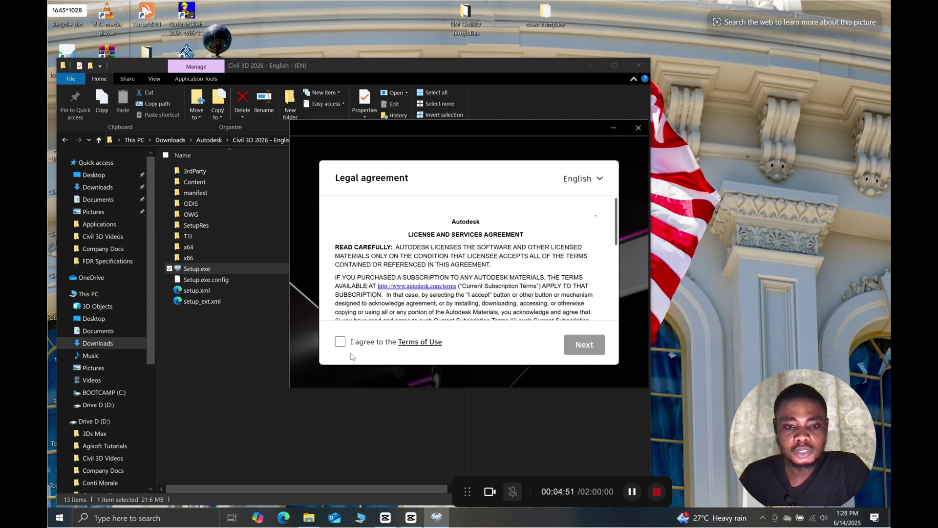
pyautogui.click(341, 342)
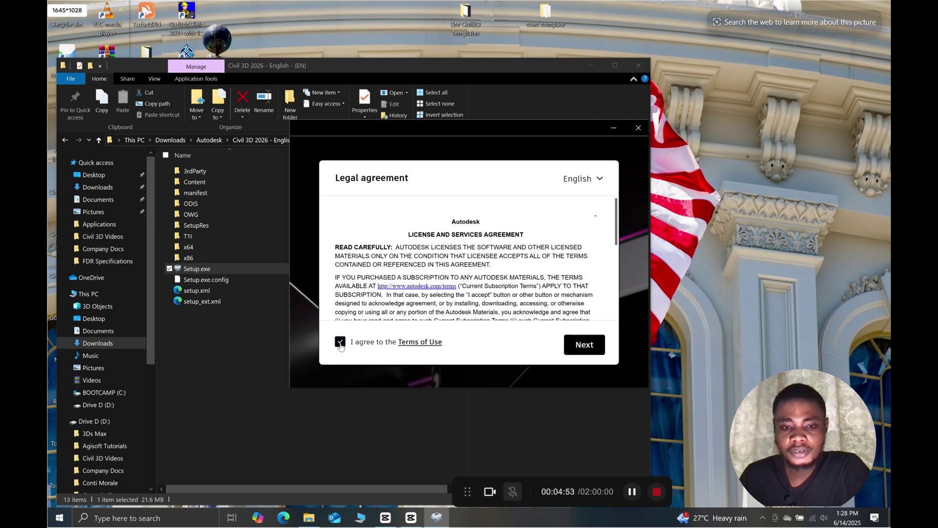
pyautogui.click(584, 345)
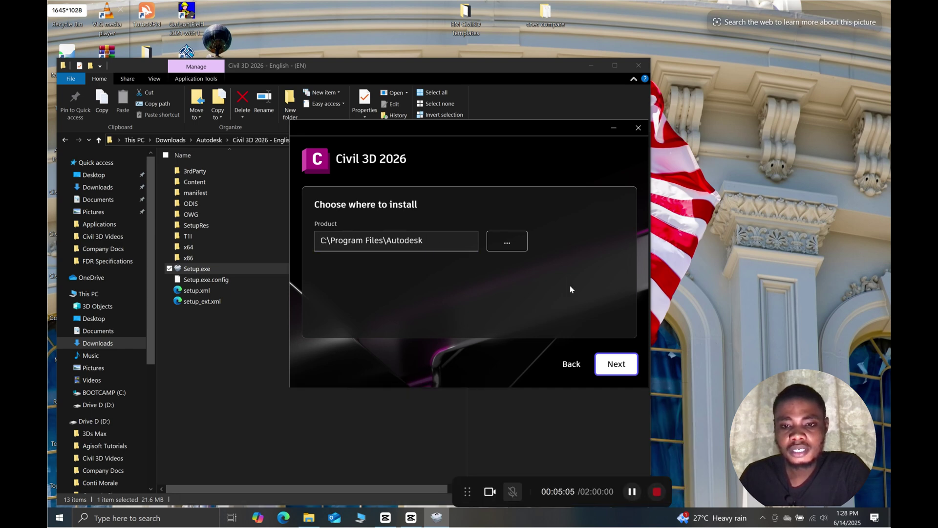
pyautogui.click(514, 246)
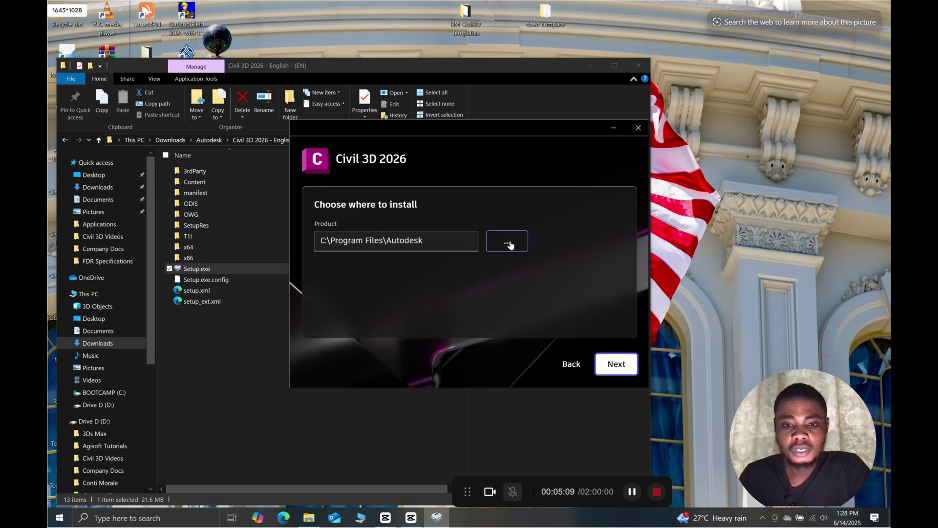
pyautogui.click(510, 244)
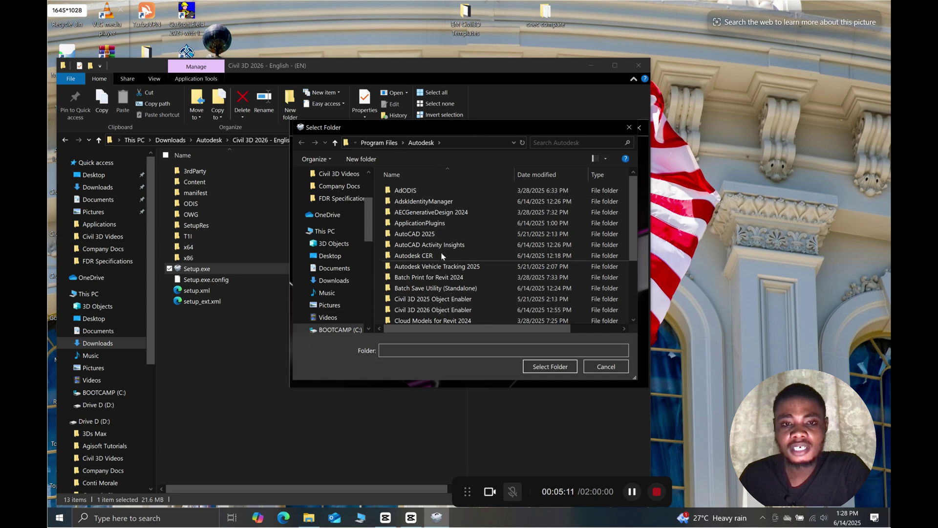
pyautogui.click(606, 367)
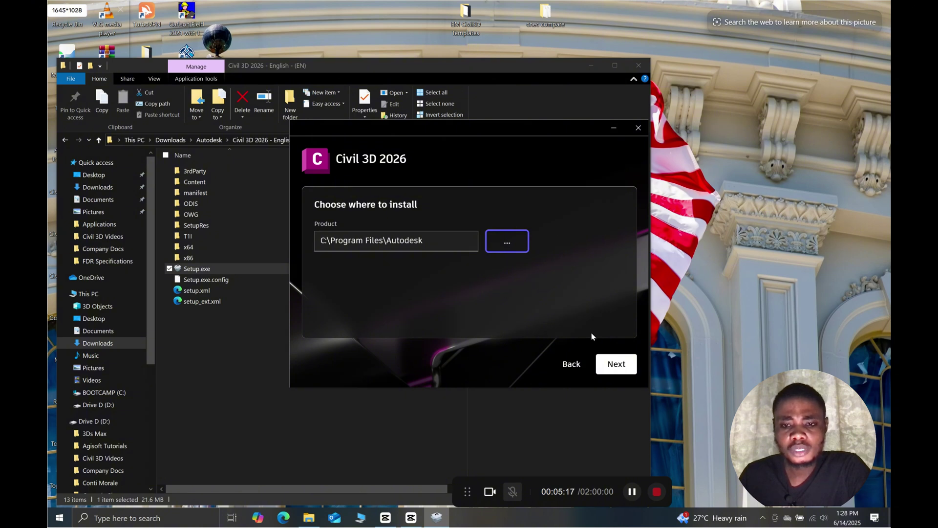
# Install Civil 3D 2026 to C:\Program Files\Autodesk with the additional component Subassembly Composer 2026
pyautogui.click(618, 371)
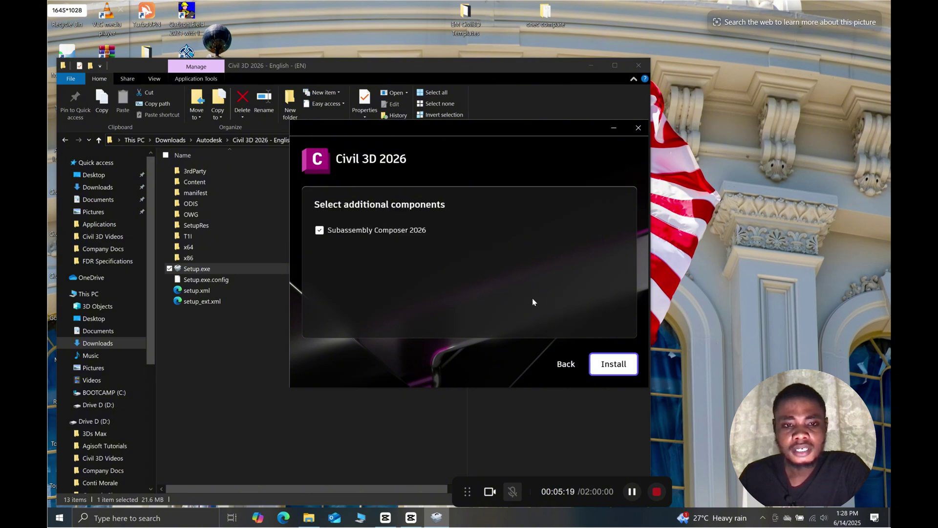
pyautogui.click(320, 230)
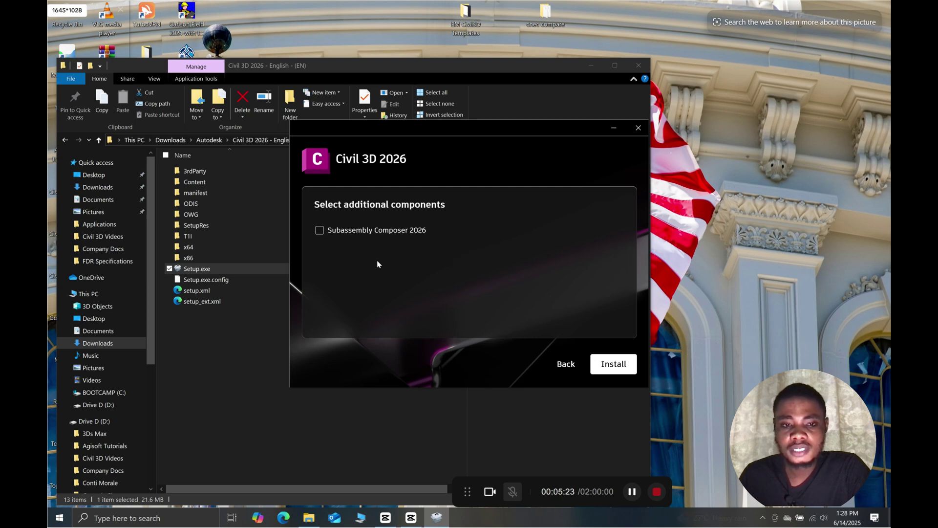
pyautogui.click(320, 234)
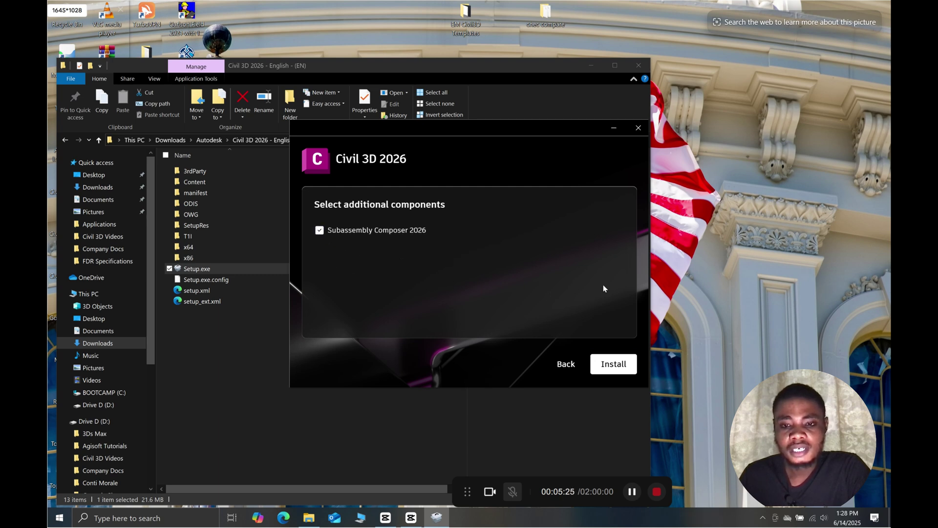
pyautogui.click(619, 367)
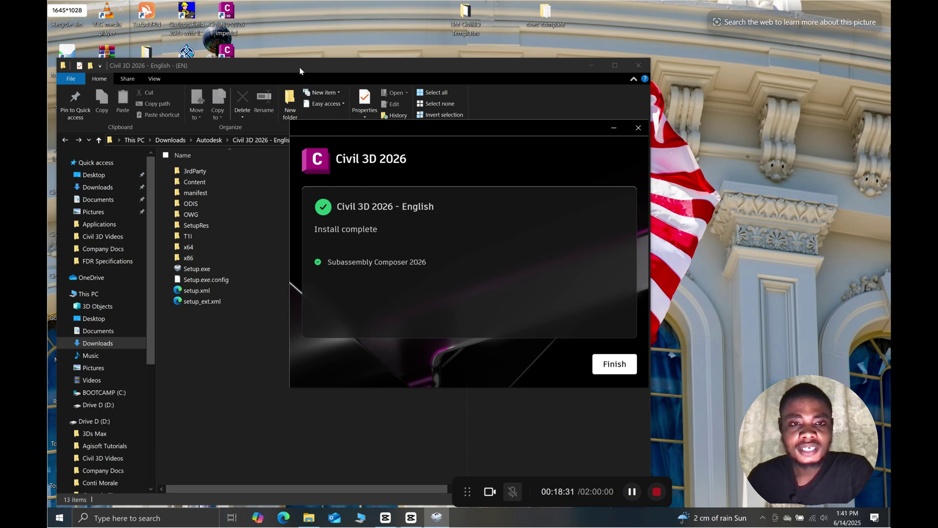
# Close the installation files folder window and finish the Civil 3D 2026 installer
pyautogui.moveTo(299, 67); pyautogui.dragTo(292, 84)
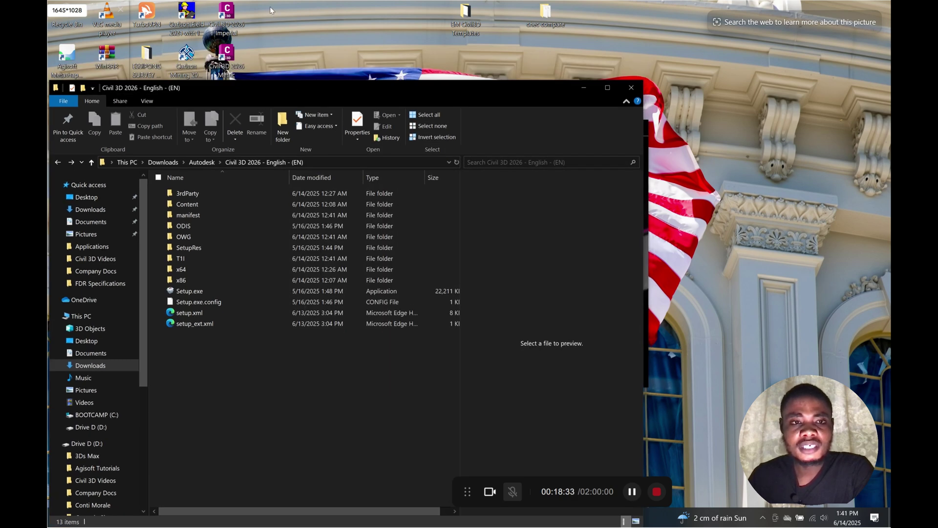
pyautogui.moveTo(270, 7); pyautogui.dragTo(235, 64)
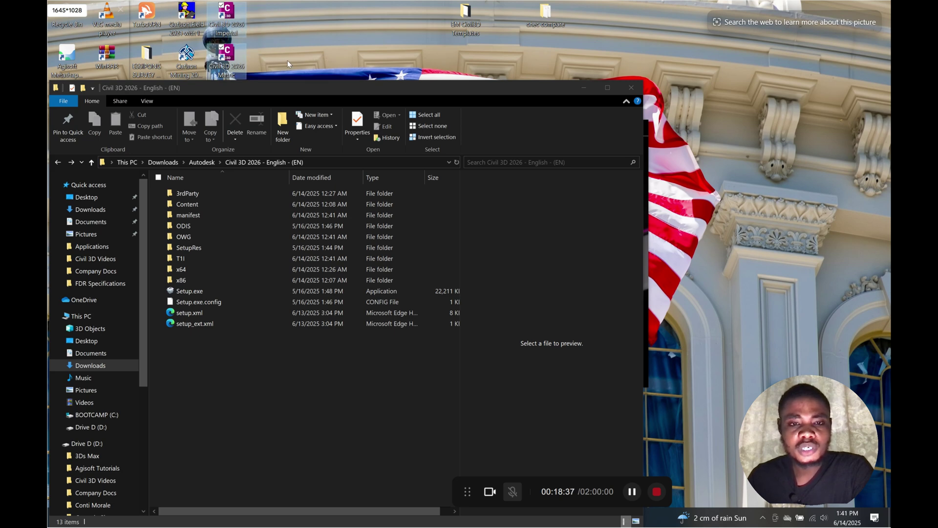
pyautogui.click(314, 49)
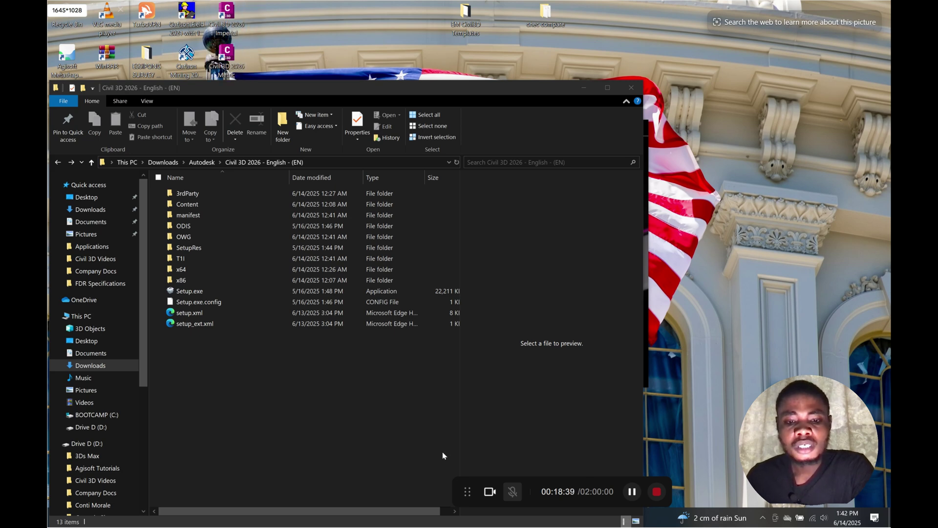
pyautogui.moveTo(343, 88); pyautogui.dragTo(354, 46)
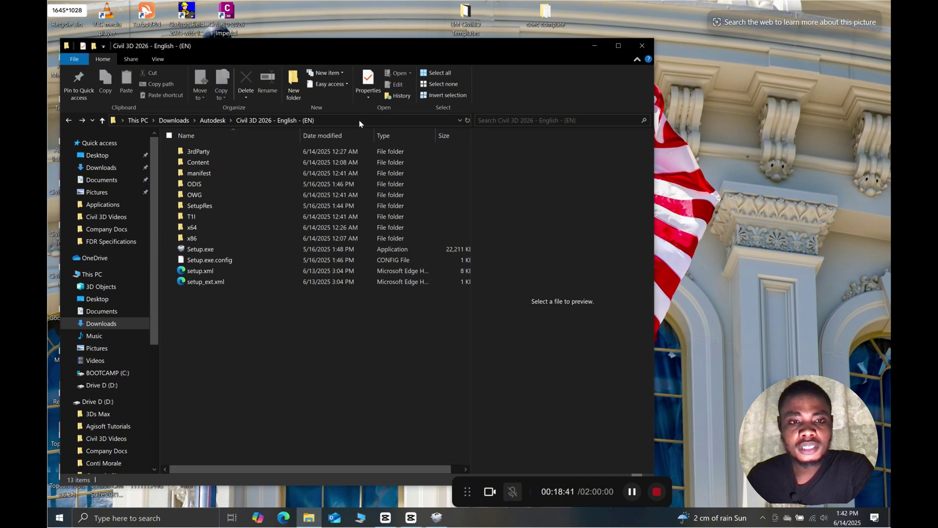
pyautogui.click(647, 48)
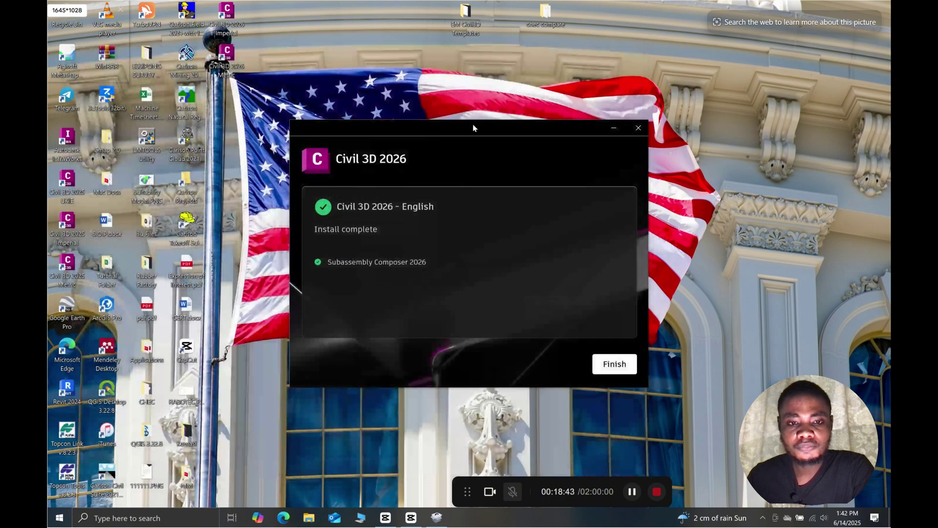
pyautogui.click(616, 366)
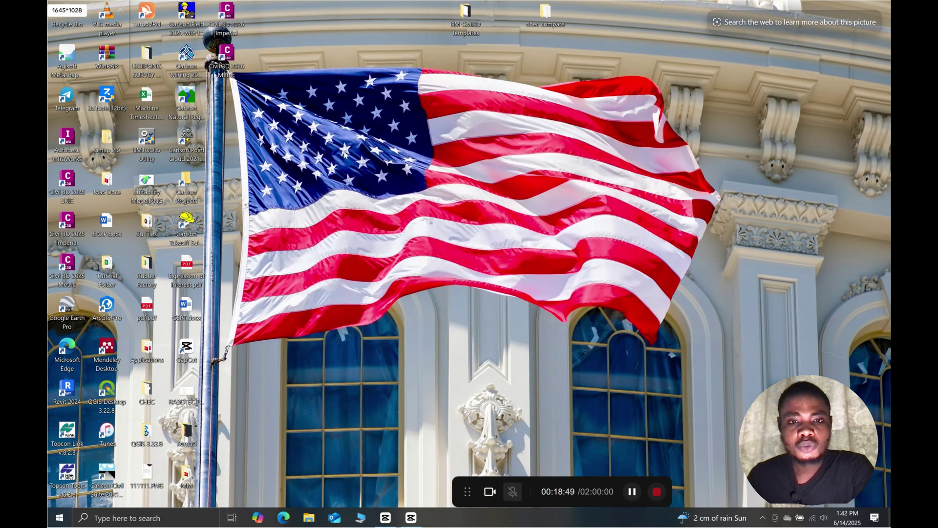
# Refresh the desktop and launch Civil 3D 2026 Metric from its shortcut
pyautogui.rightClick(348, 78)
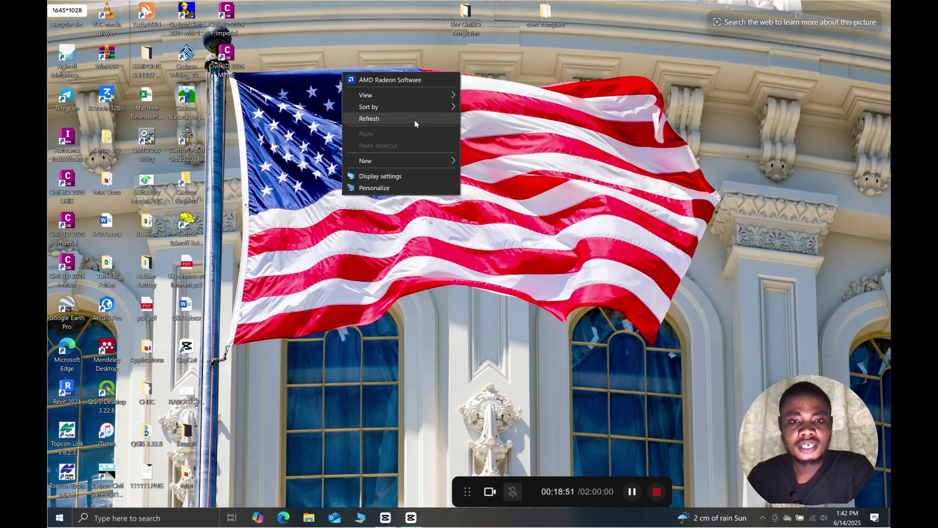
pyautogui.click(413, 120)
pyautogui.doubleClick(229, 52)
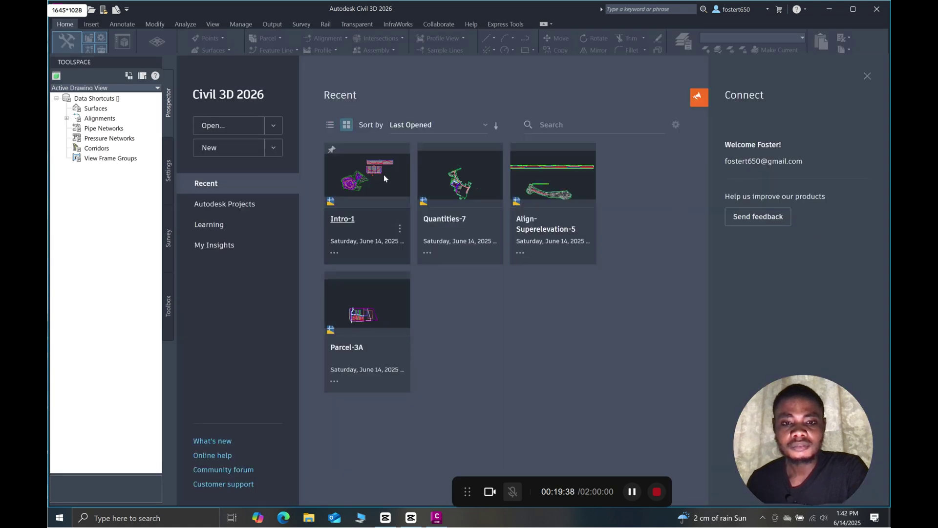
# Open the recent drawing Quantities-7 as read-only
pyautogui.click(384, 176)
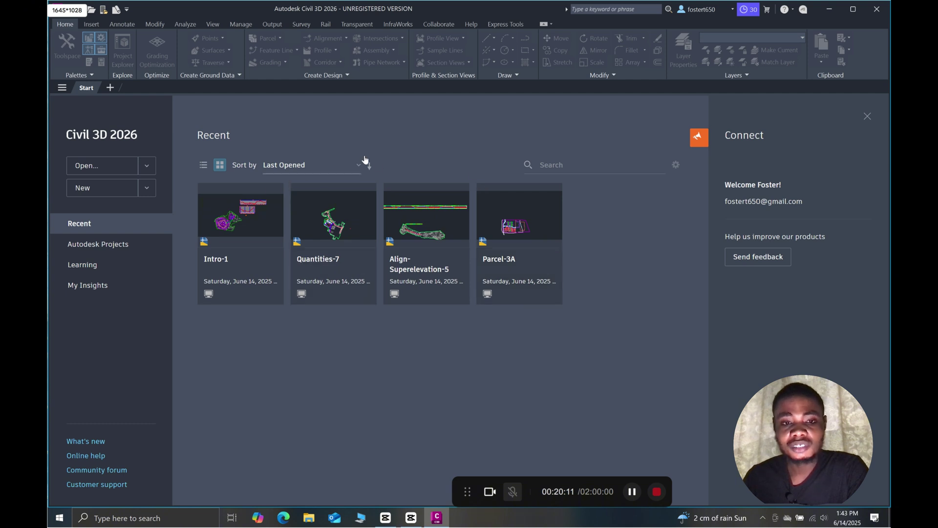
pyautogui.click(316, 265)
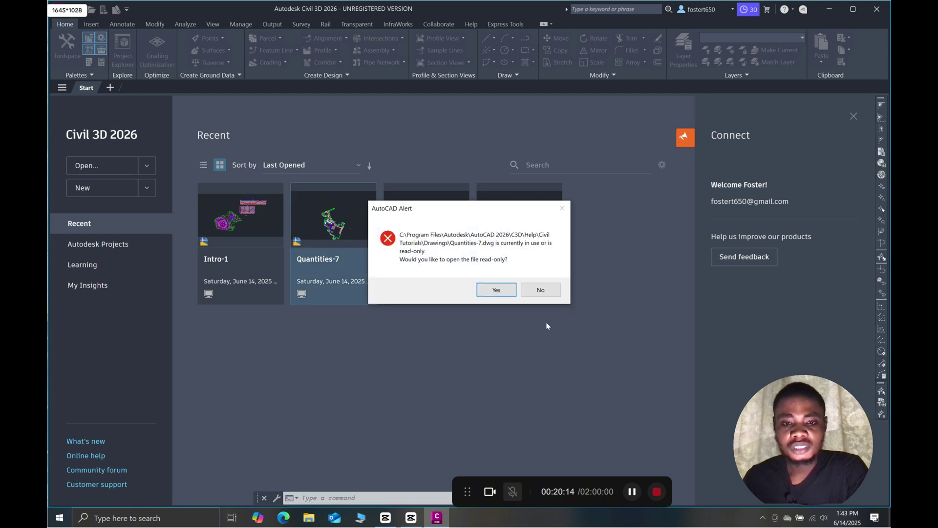
pyautogui.click(496, 290)
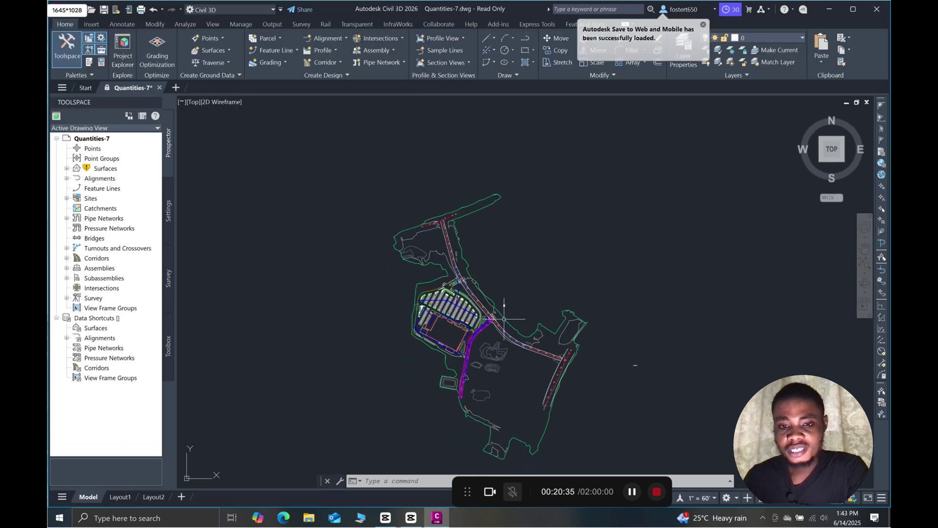
# Draw a closed six-sided outline with the Line command in the empty area northeast of the site, its east side about 880 units long
pyautogui.scroll(10, 465, 306)
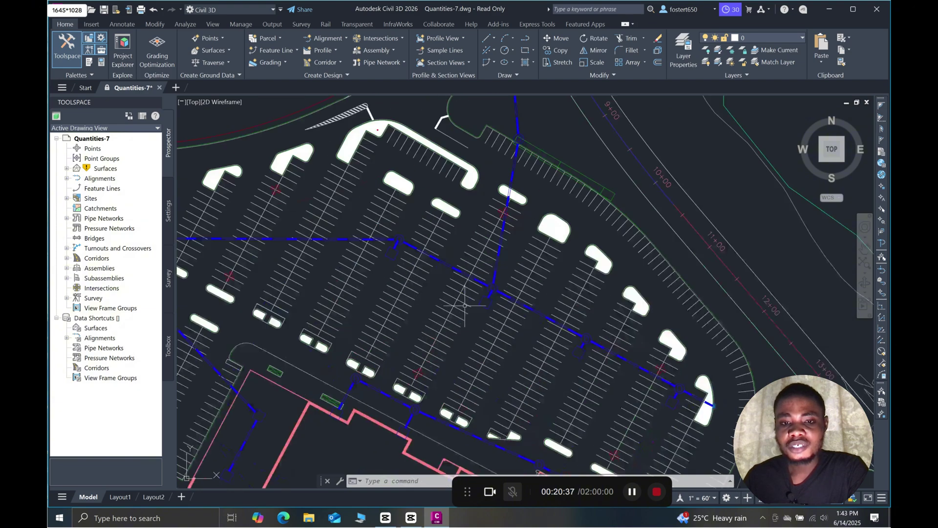
pyautogui.scroll(-10, 400, 244)
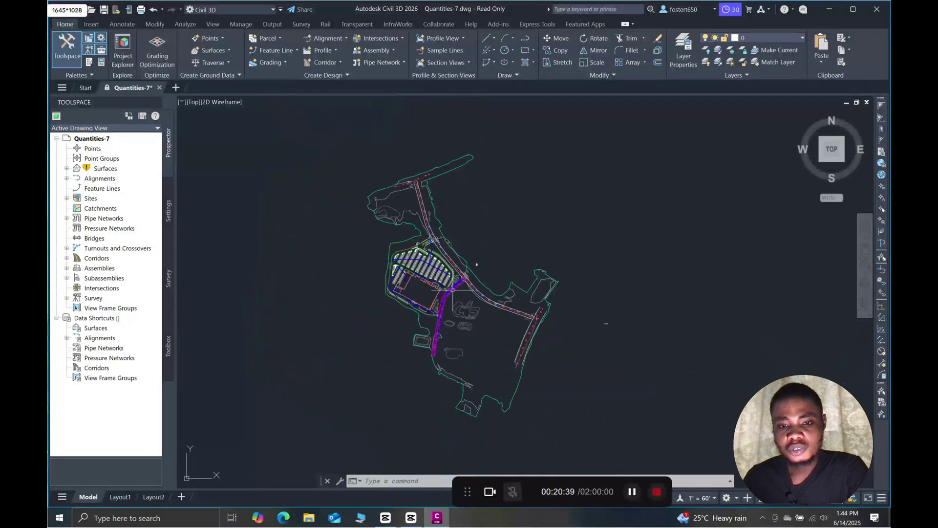
pyautogui.scroll(5, 453, 290)
pyautogui.scroll(-6, 478, 325)
pyautogui.scroll(2, 464, 318)
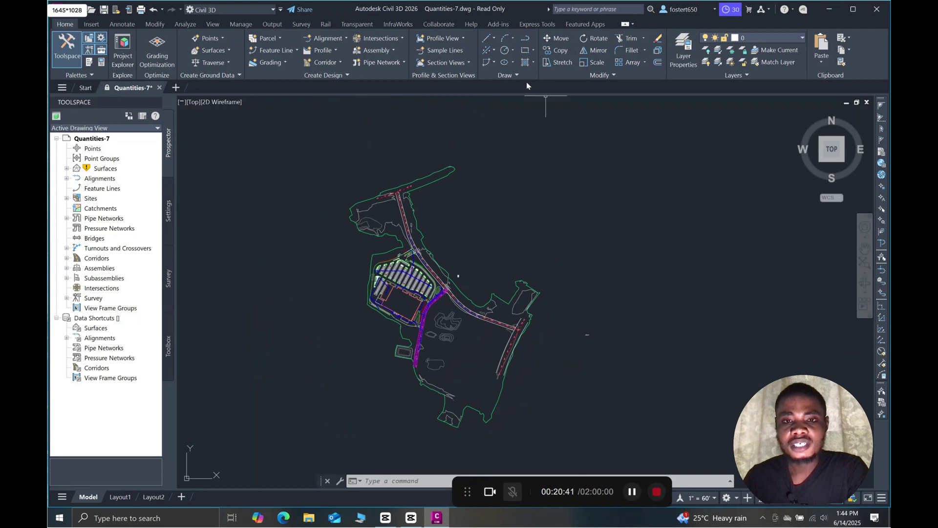
pyautogui.click(495, 37)
pyautogui.click(513, 49)
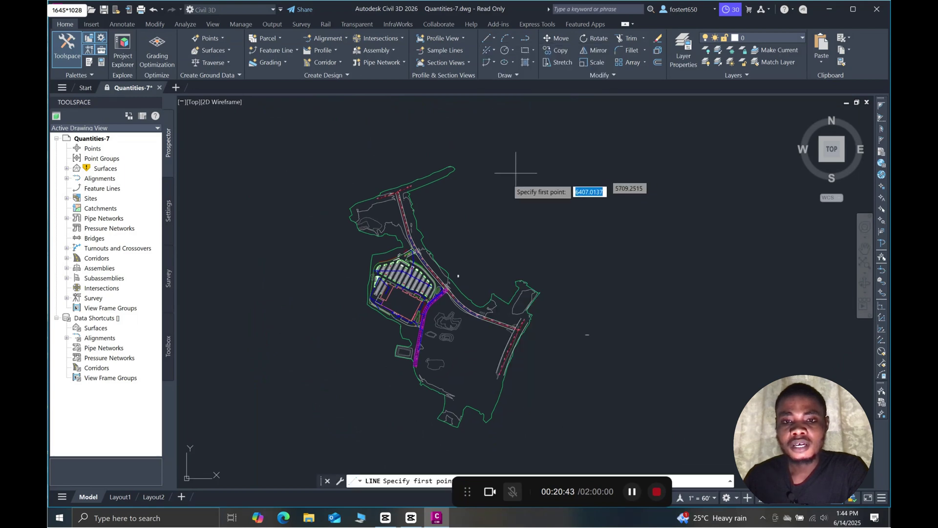
pyautogui.click(501, 185)
pyautogui.click(590, 140)
pyautogui.click(691, 211)
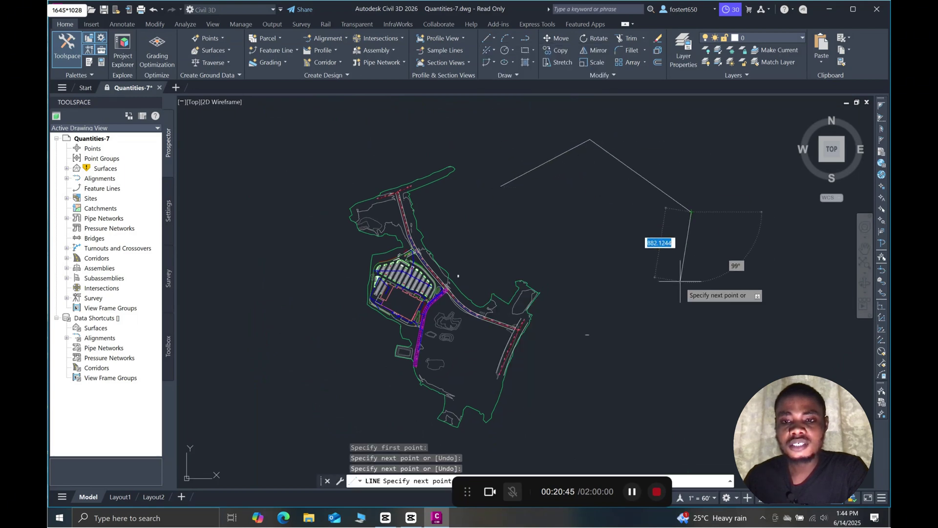
pyautogui.click(680, 282)
pyautogui.click(578, 257)
pyautogui.click(509, 212)
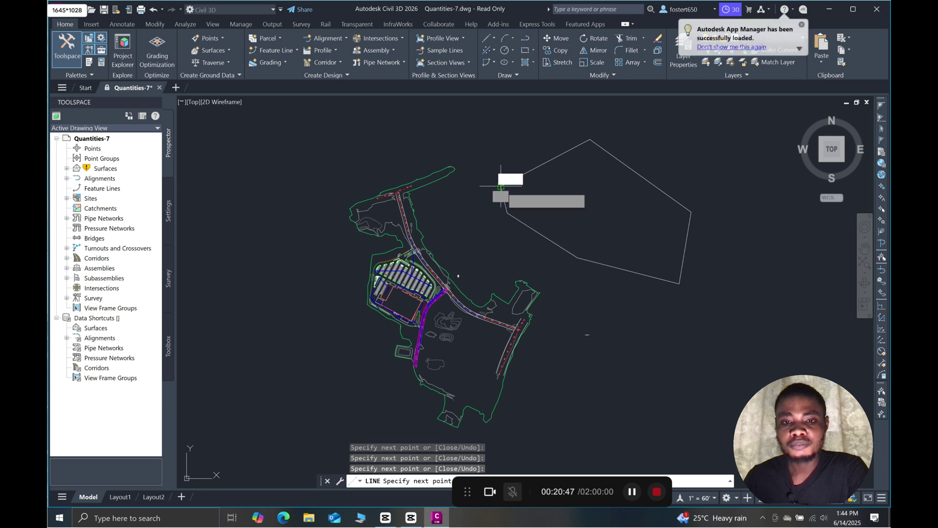
pyautogui.rightClick(501, 186)
pyautogui.click(517, 230)
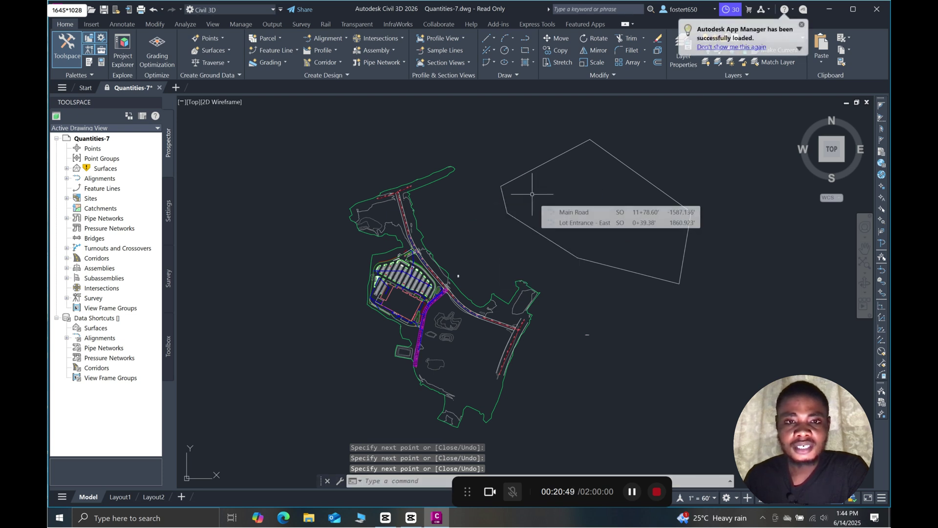